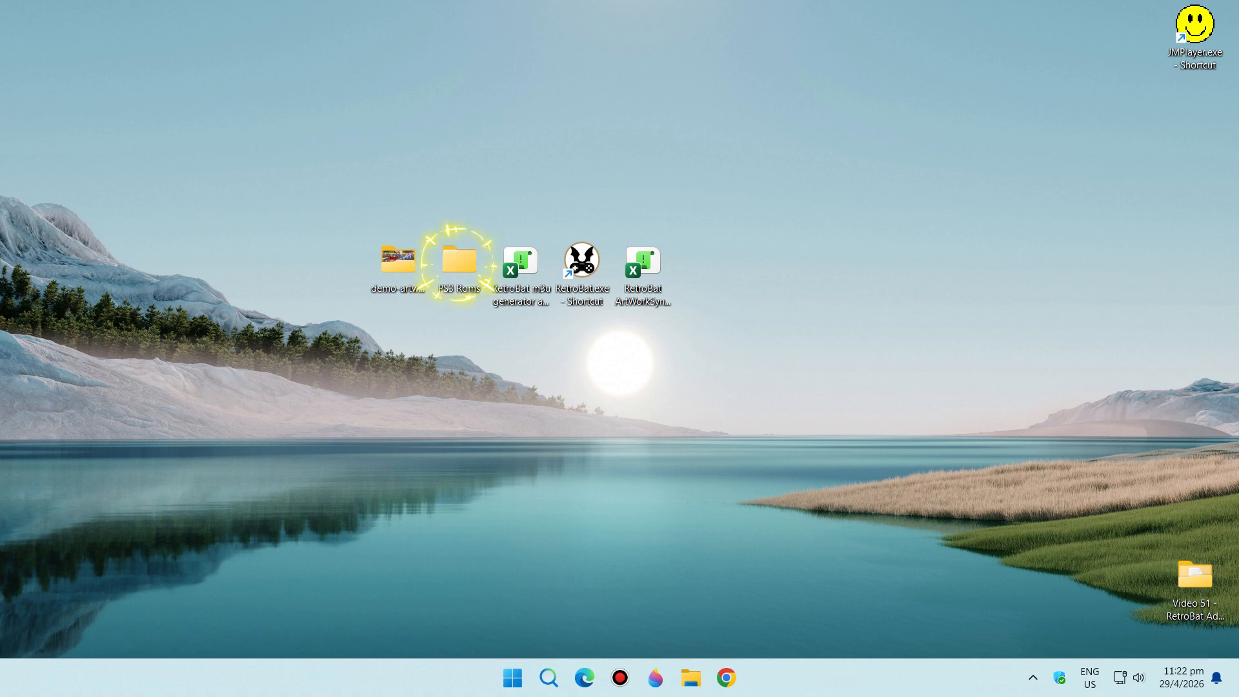
# Select the PS3 Roms folder on the desktop
pyautogui.click(456, 262)
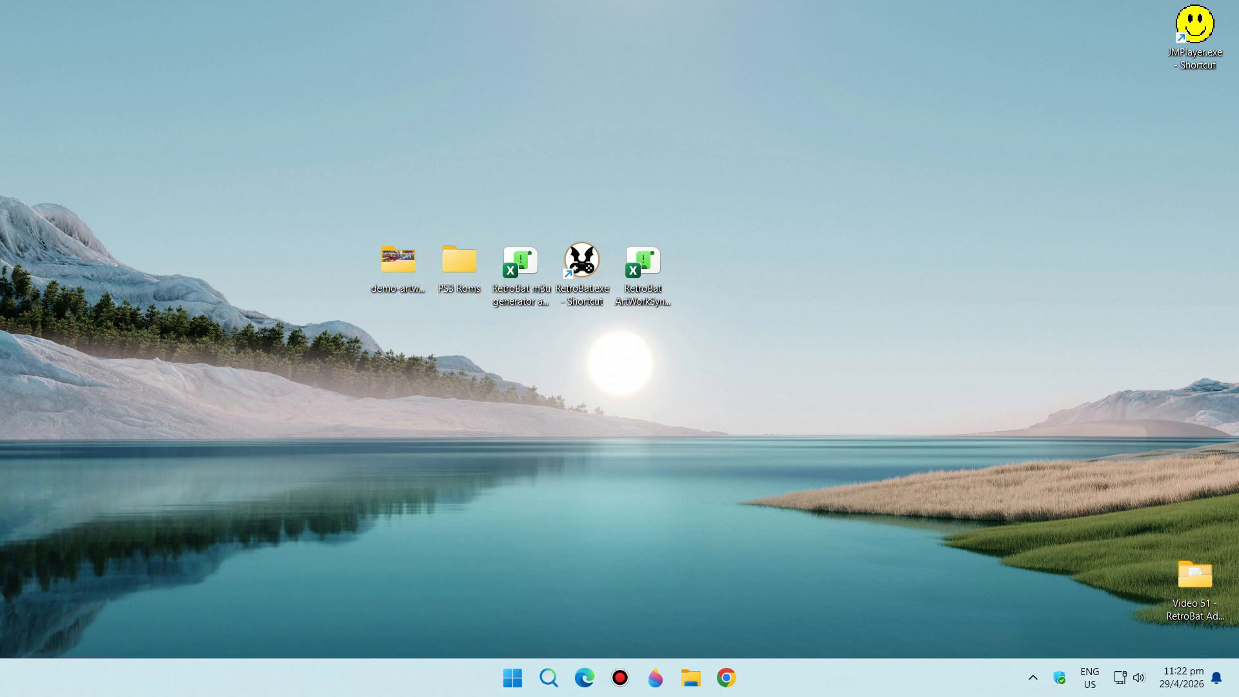
pyautogui.click(459, 261)
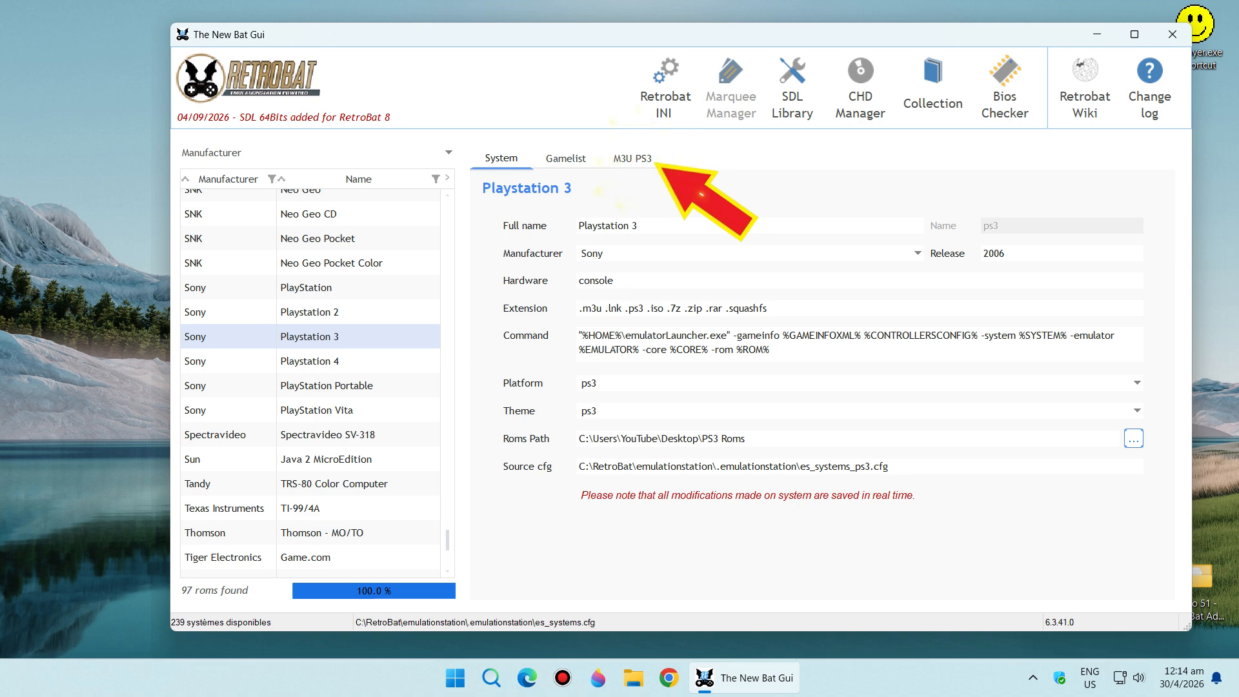
# In The New Bat Gui, name the three scanned PS3 games spidey2, rat and sf4, and generate their M3U files
pyautogui.click(632, 158)
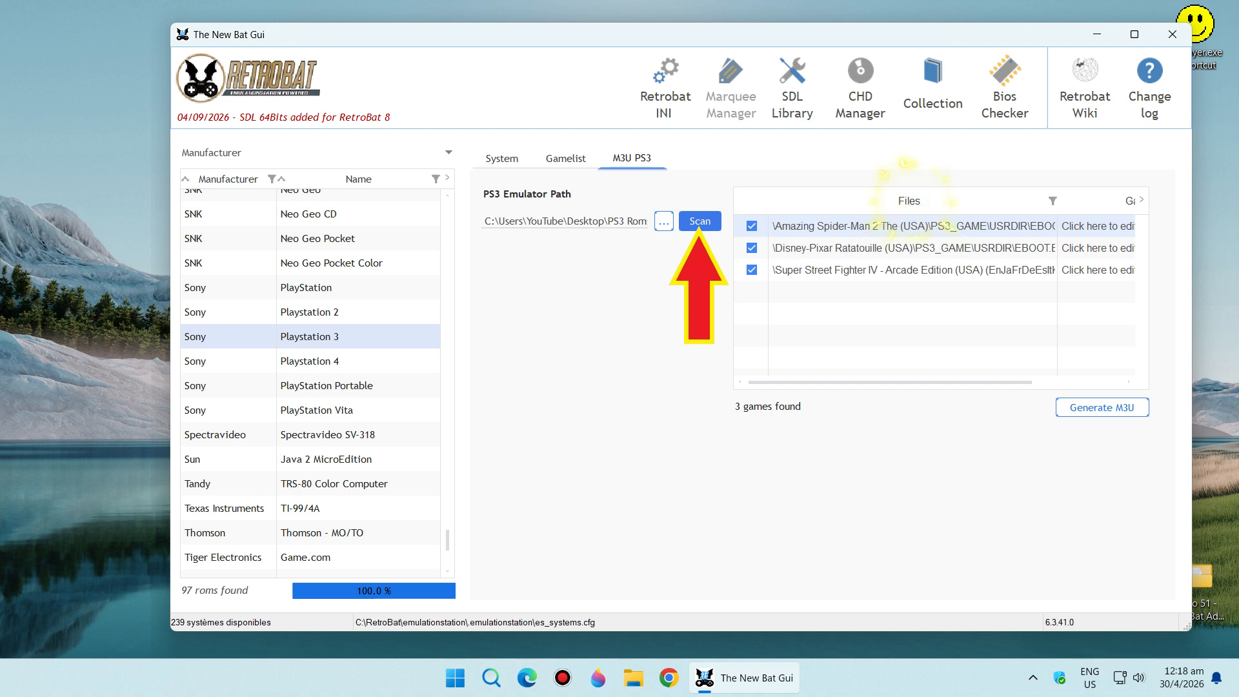
pyautogui.click(1097, 226)
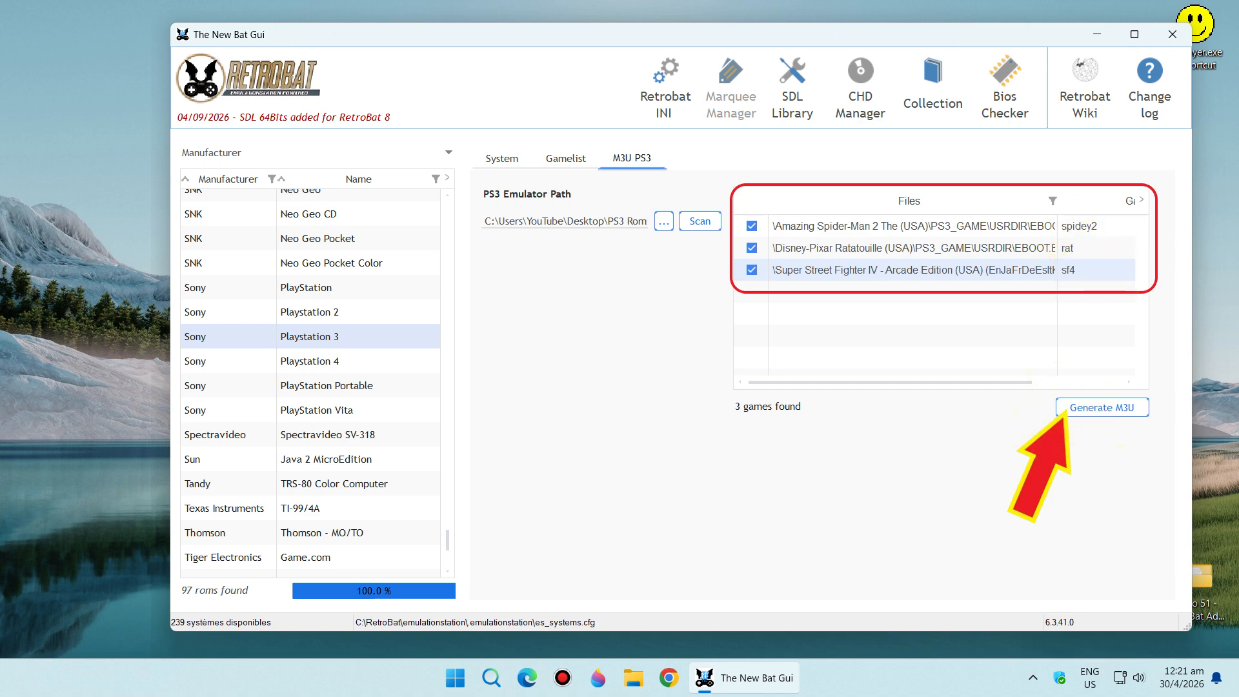
pyautogui.click(1067, 407)
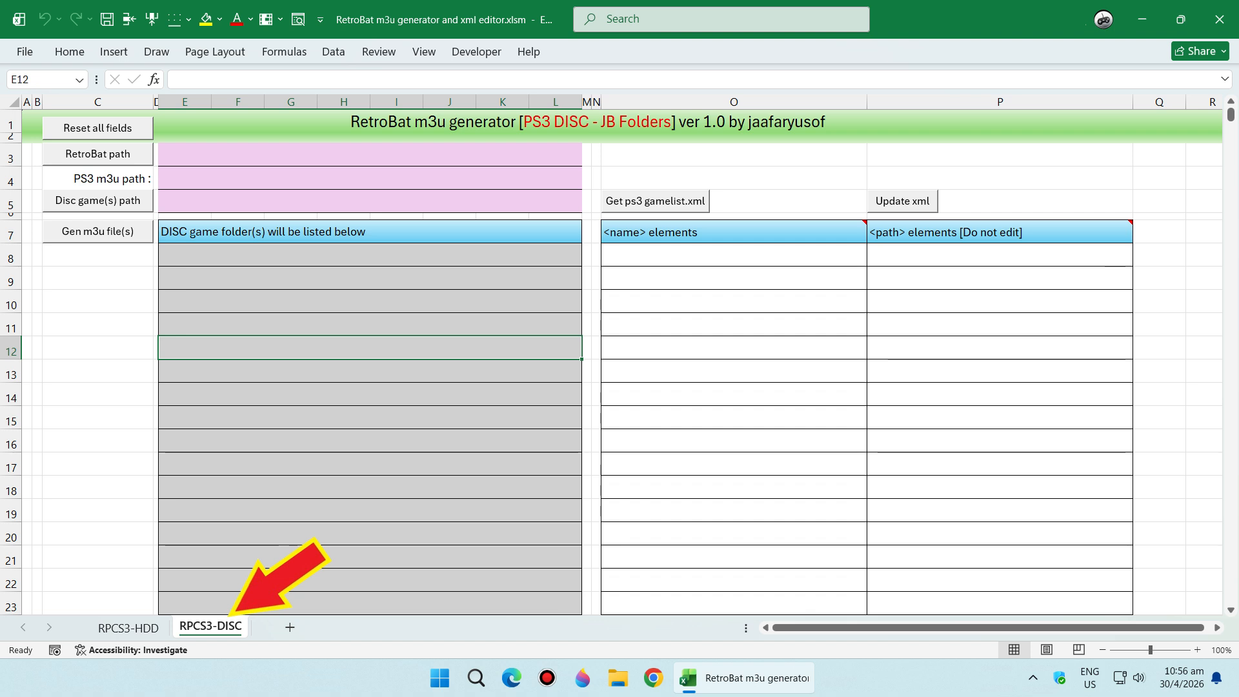
# Reset all fields on the RPCS3-DISC sheet of the RetroBat m3u generator workbook in Excel
pyautogui.click(98, 128)
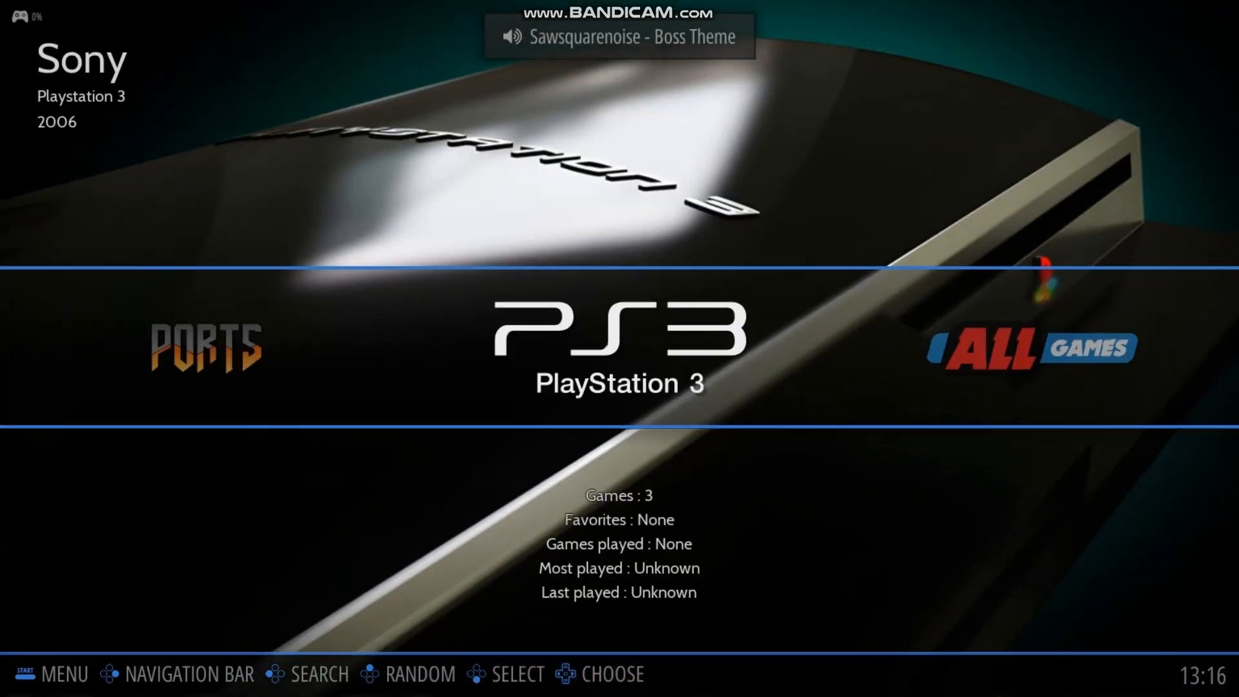
# Open the PlayStation 3 game list in RetroBat and browse through its games
pyautogui.press('Return')
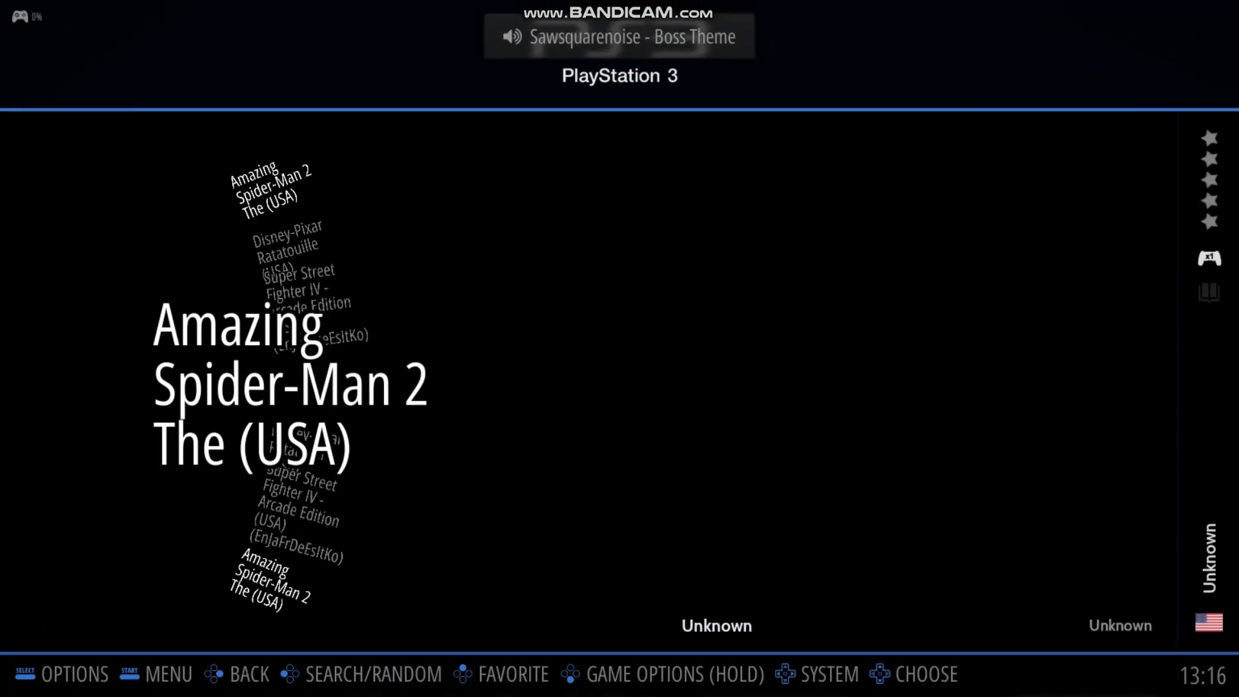
pyautogui.press('Down')
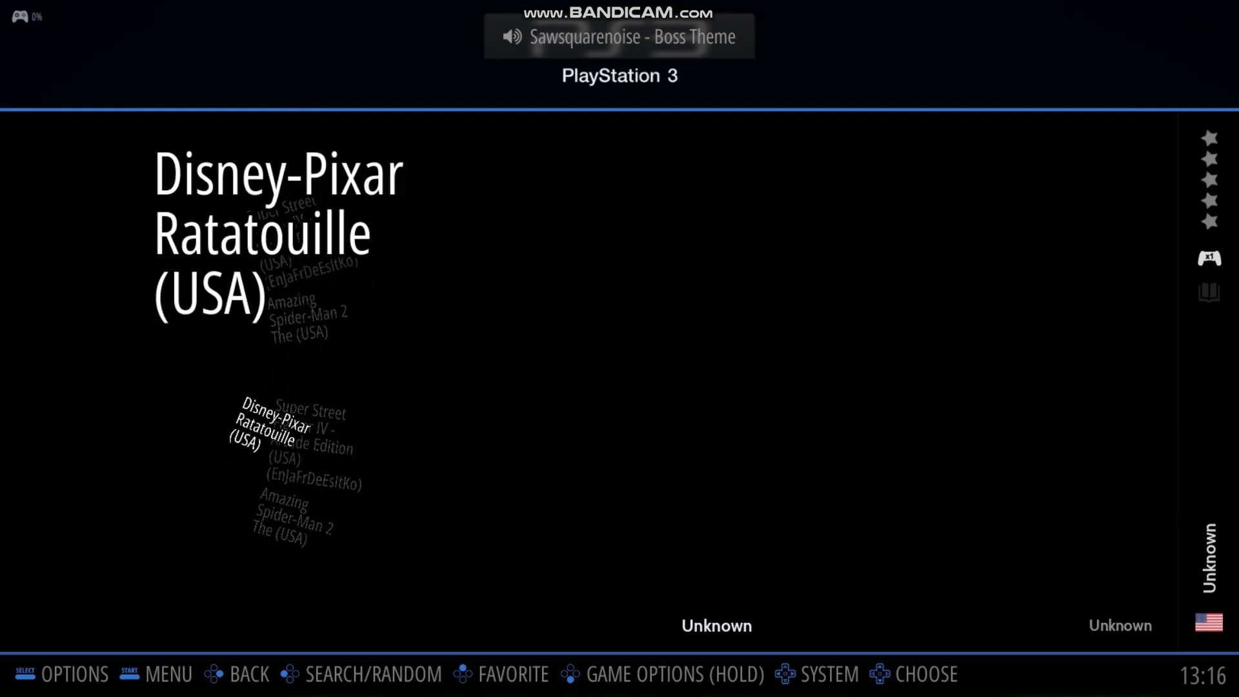
pyautogui.press('Down')
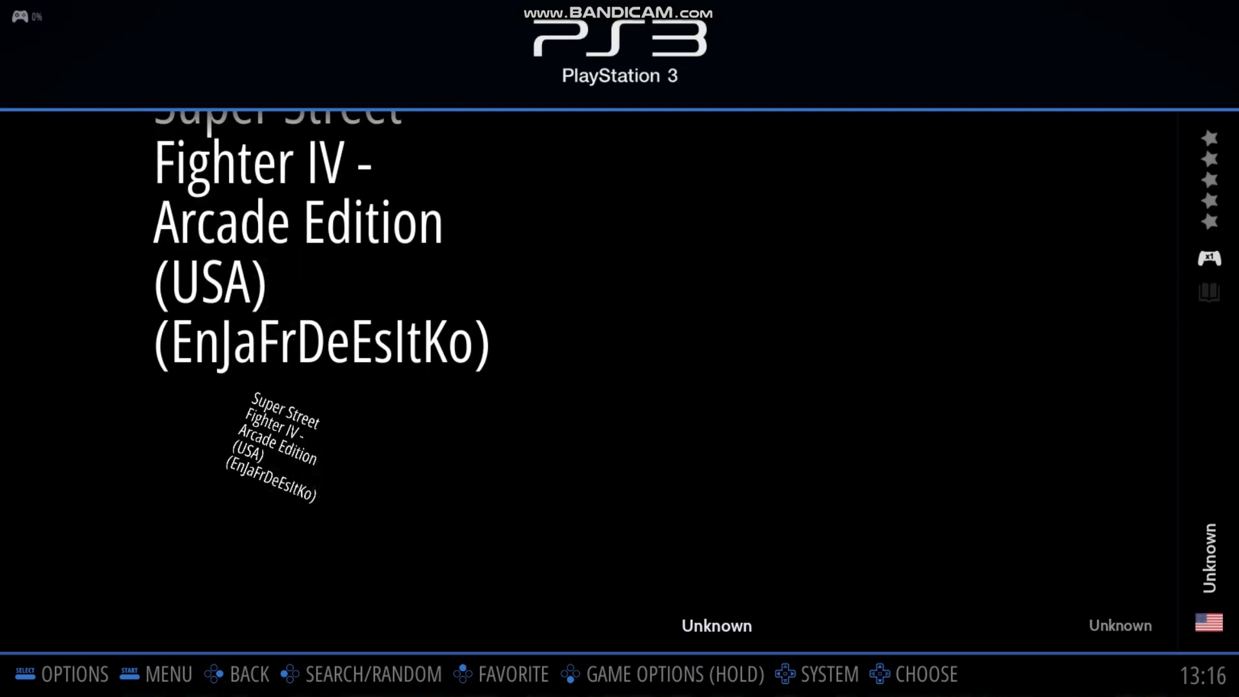
pyautogui.press('Down')
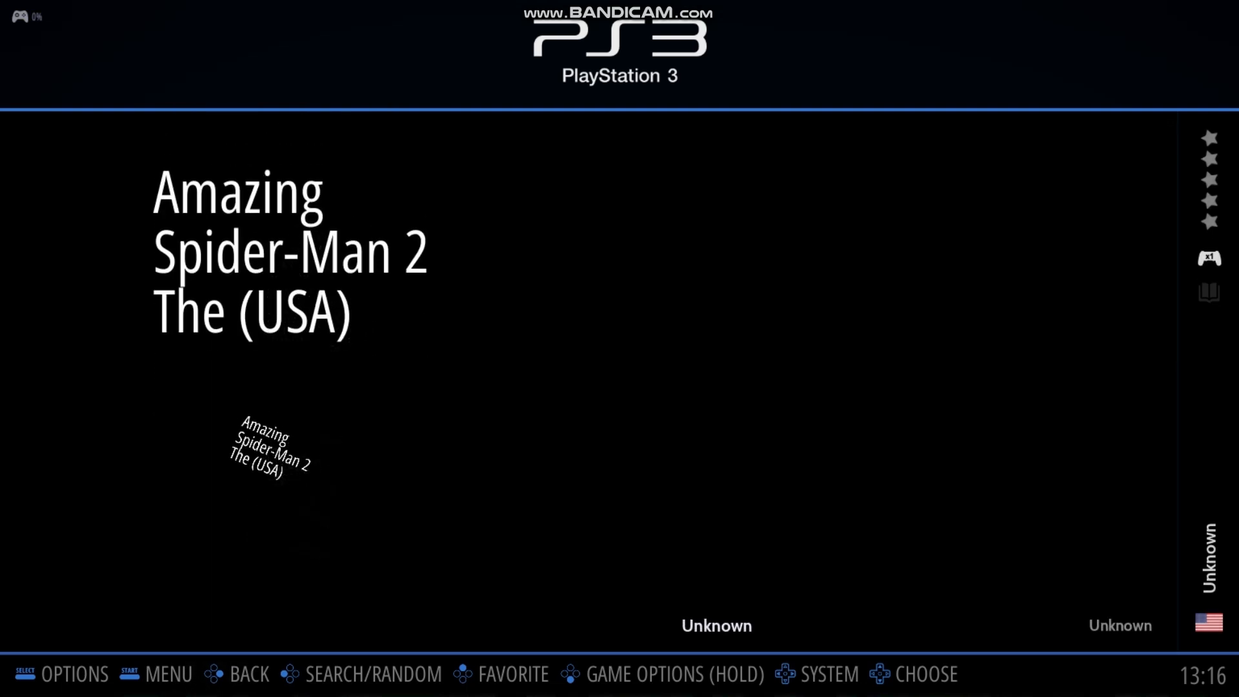
# Open the scraper's option settings from the PlayStation 3 game list
pyautogui.press('Escape')
pyautogui.press('Down')
pyautogui.press('Down')
pyautogui.press('Down')
pyautogui.press('Down')
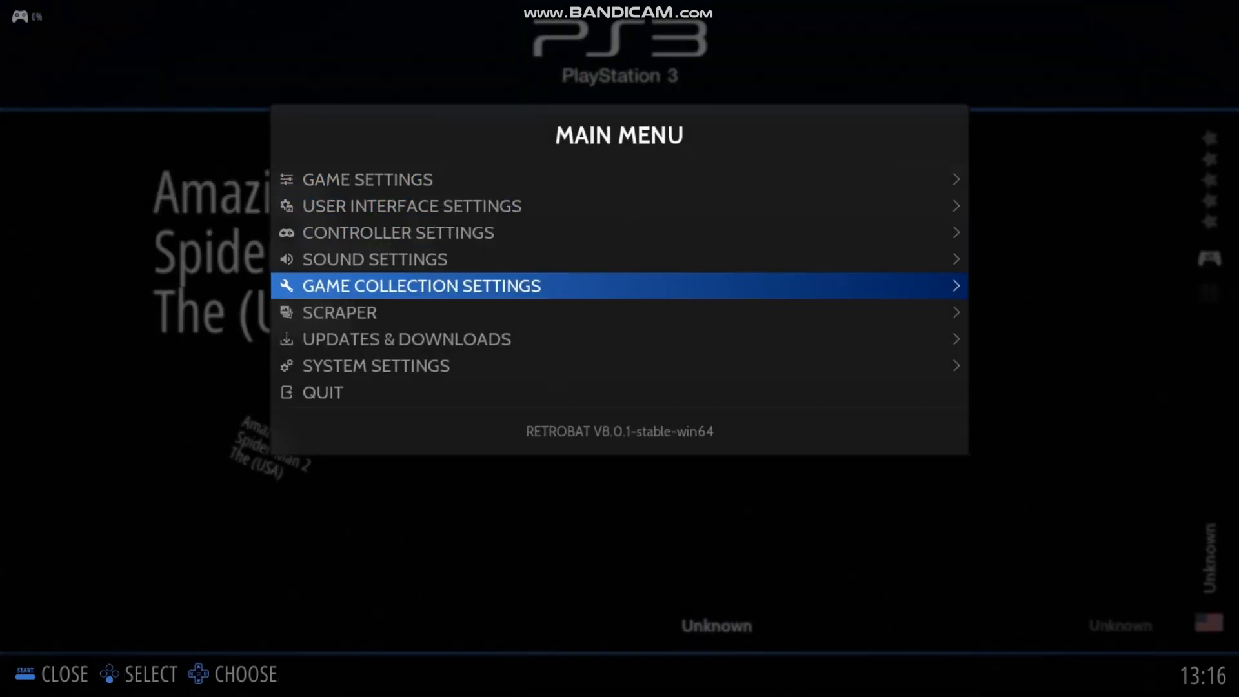
pyautogui.press('Down')
pyautogui.press('Return')
pyautogui.press('pagedown')
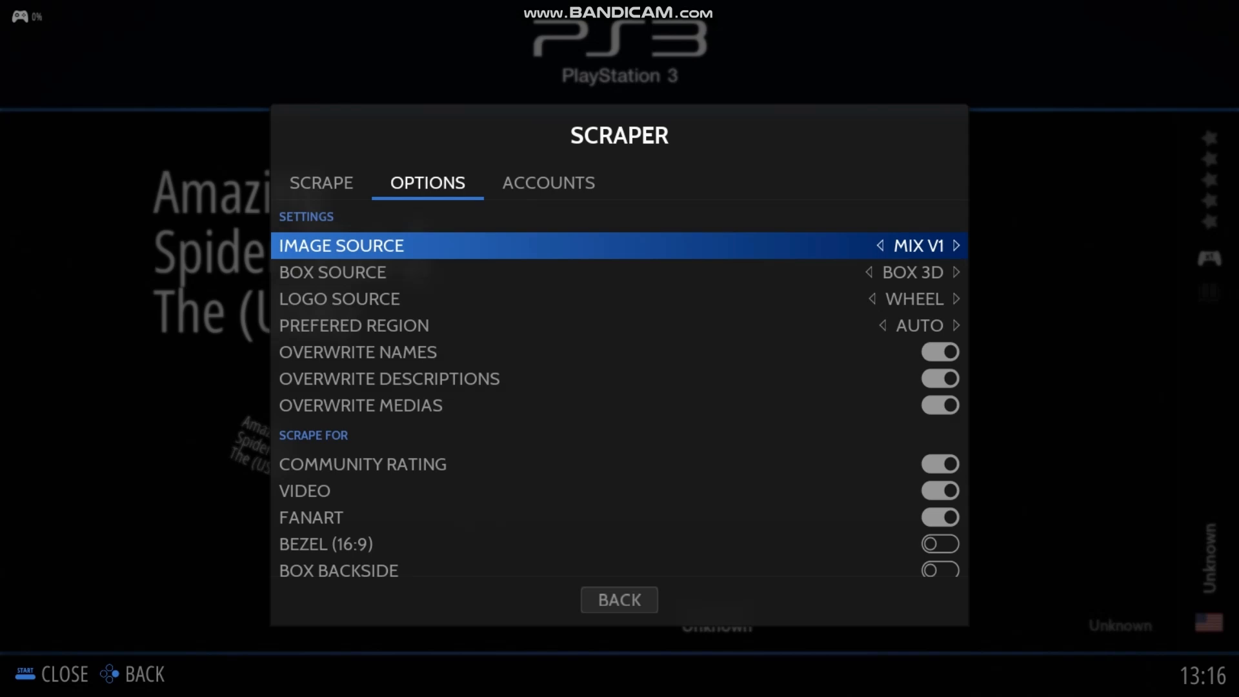
# Review the scraper's image sources, overwrite settings and media types to scrape, as well as its account settings
pyautogui.press('Down')
pyautogui.press('Down')
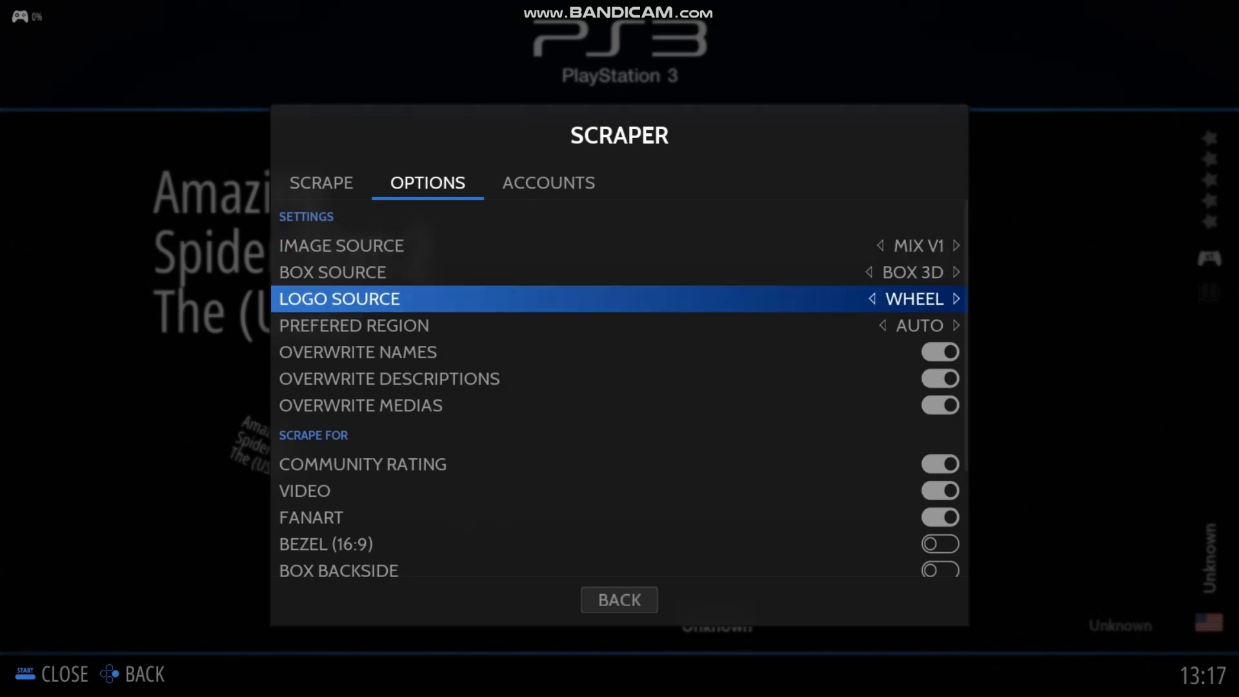
pyautogui.press('Down')
pyautogui.press('Down')
pyautogui.press('Down')
pyautogui.press('Down')
pyautogui.press('Down')
pyautogui.press('Down')
pyautogui.press('Down')
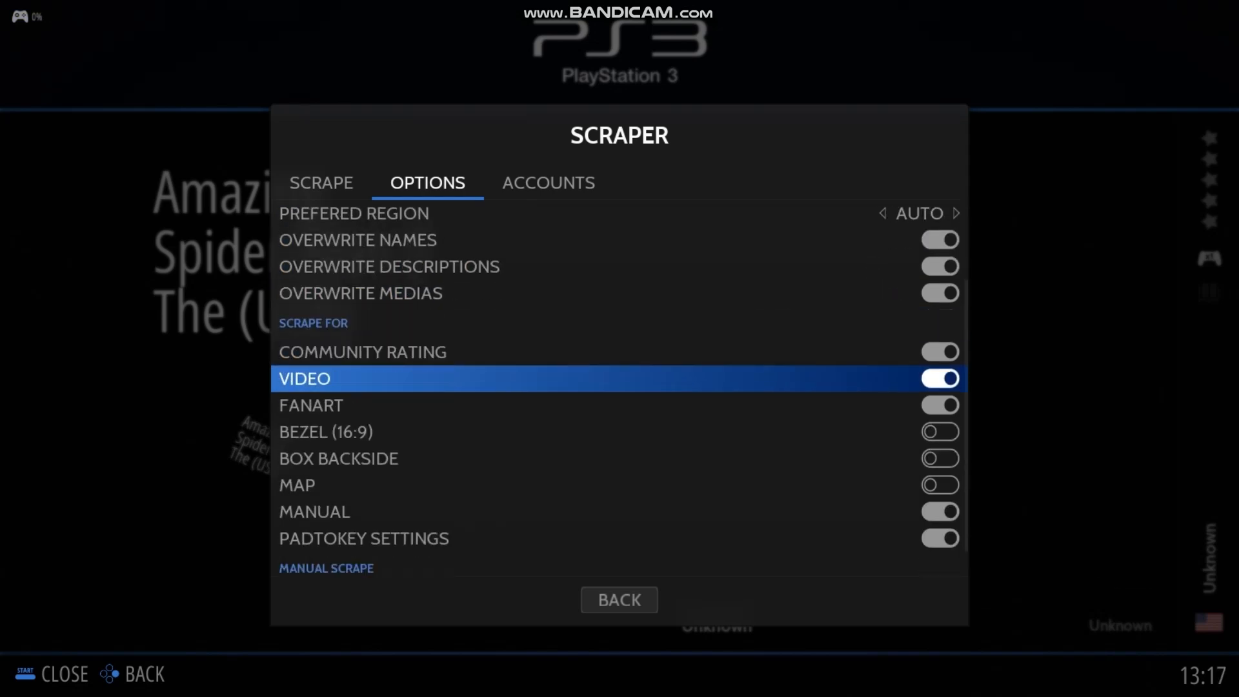
pyautogui.press('Down')
pyautogui.press('Down')
pyautogui.press('Down')
pyautogui.press('Down')
pyautogui.press('Down')
pyautogui.press('Down')
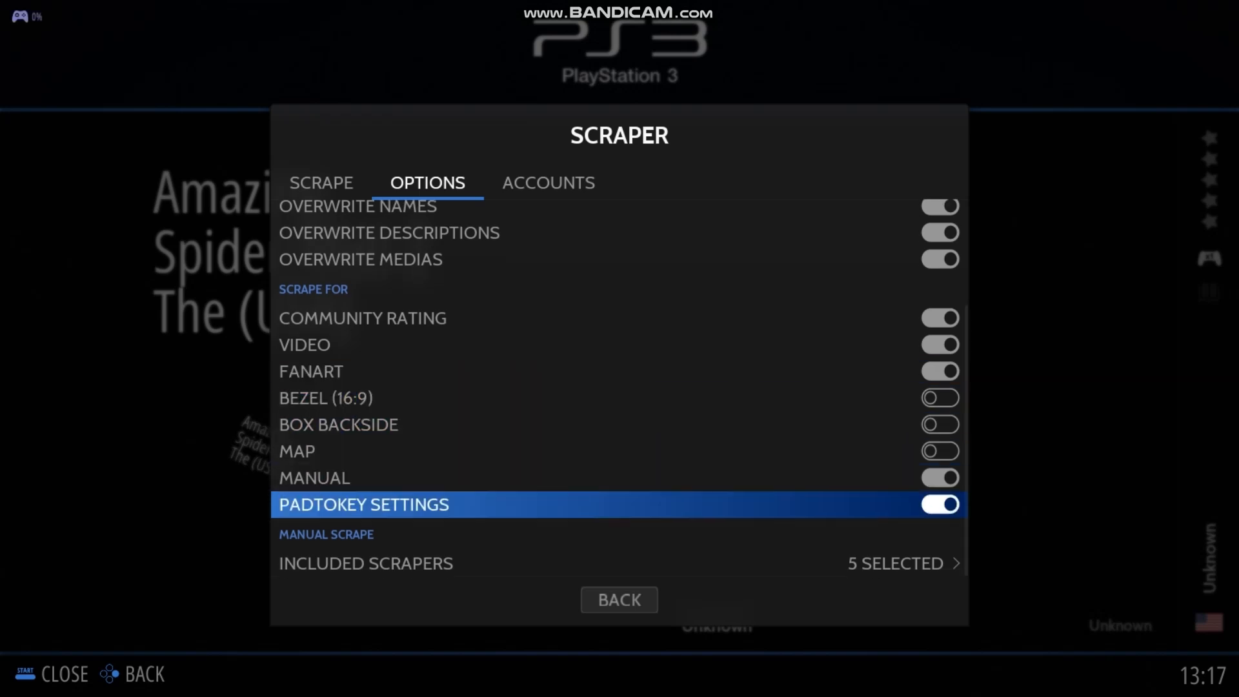
pyautogui.press('pagedown')
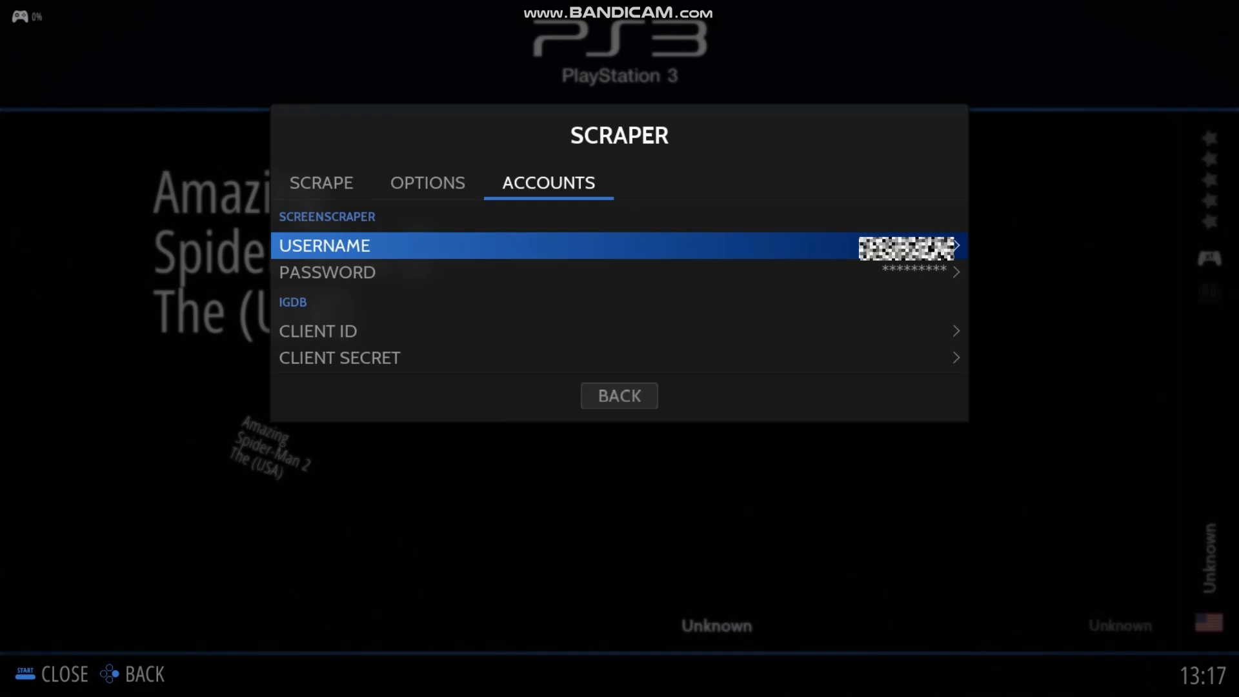
# Start scraping from ScreenScraper for games missing any media, ignoring games scraped in the last 15 days
pyautogui.press('pagedown')
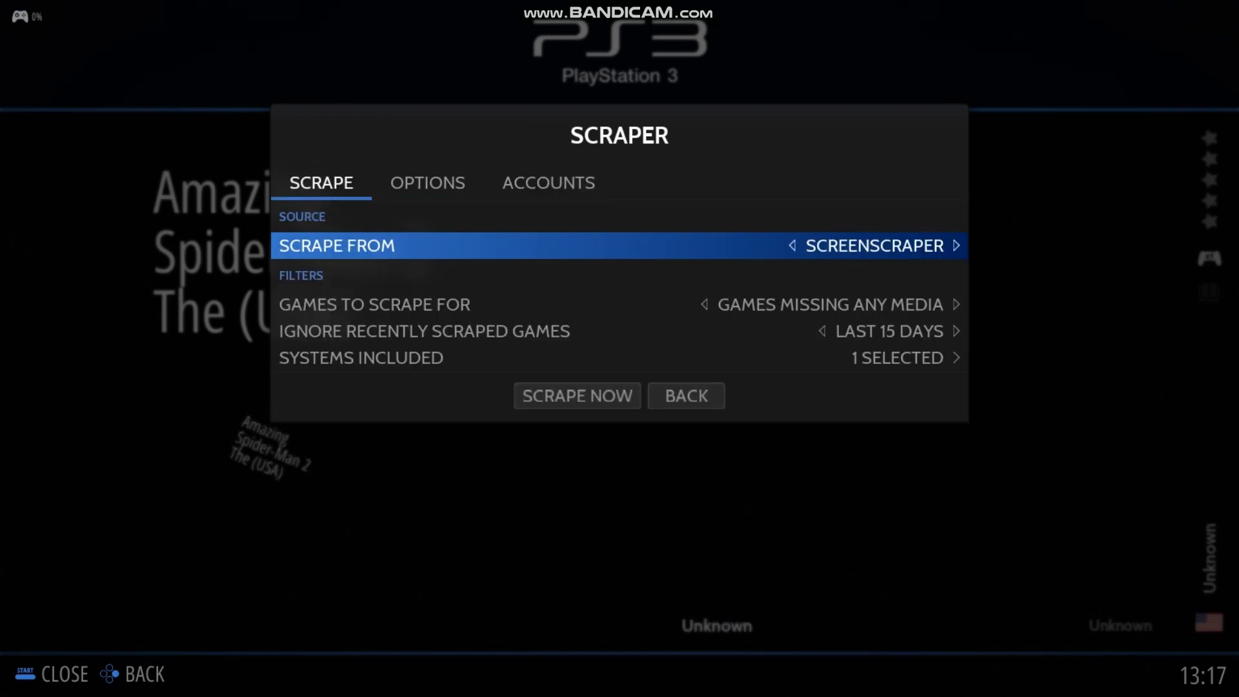
pyautogui.press('Down')
pyautogui.press('Down')
pyautogui.press('Down')
pyautogui.press('Down')
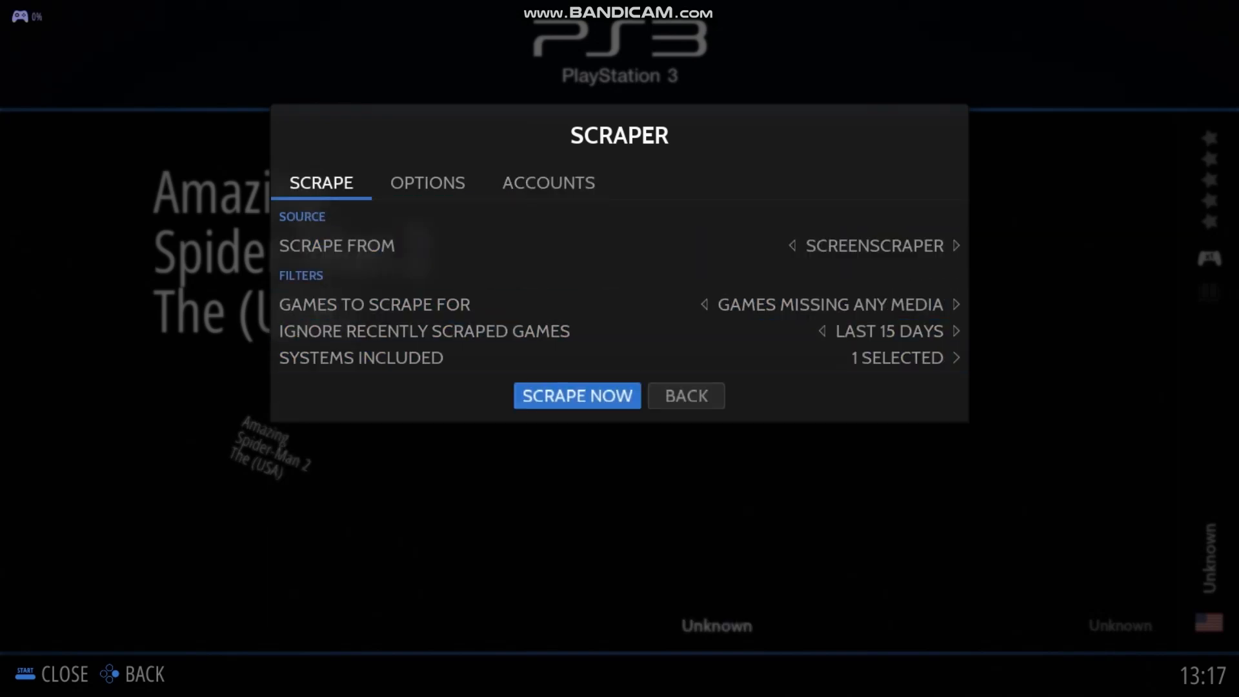
pyautogui.press('Return')
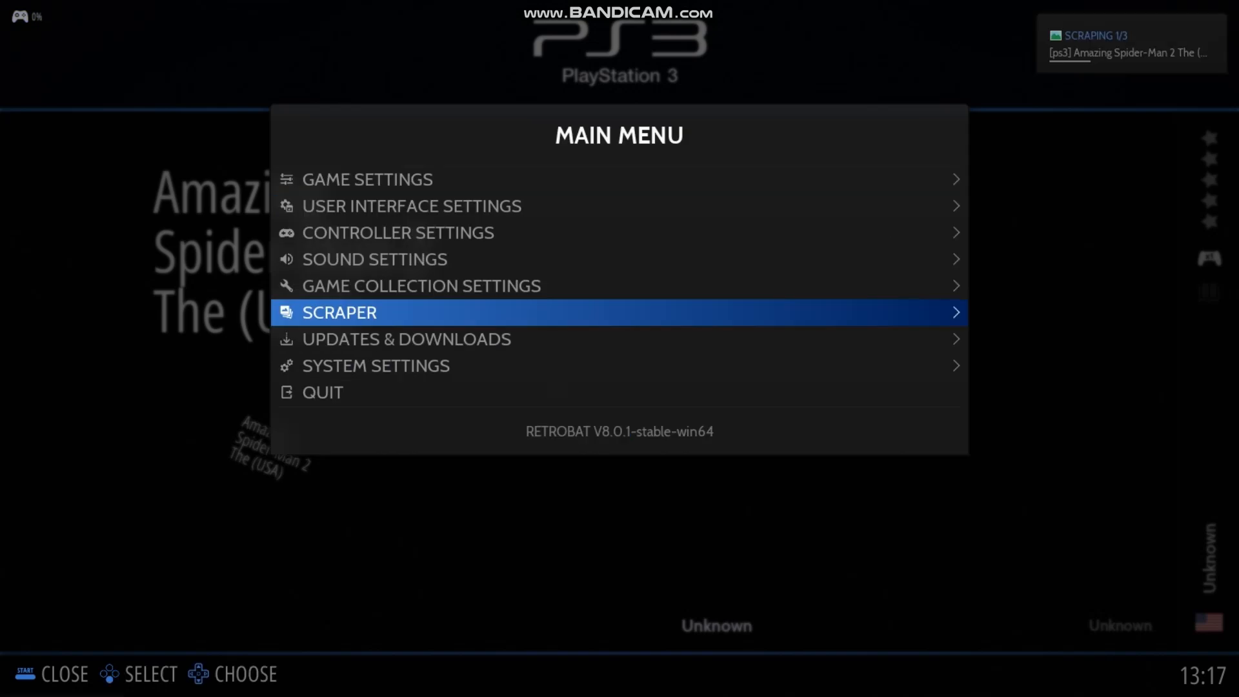
# Update the gamelists to apply the scraped media and confirm the update
pyautogui.press('Up')
pyautogui.press('Up')
pyautogui.press('Up')
pyautogui.press('Up')
pyautogui.press('Up')
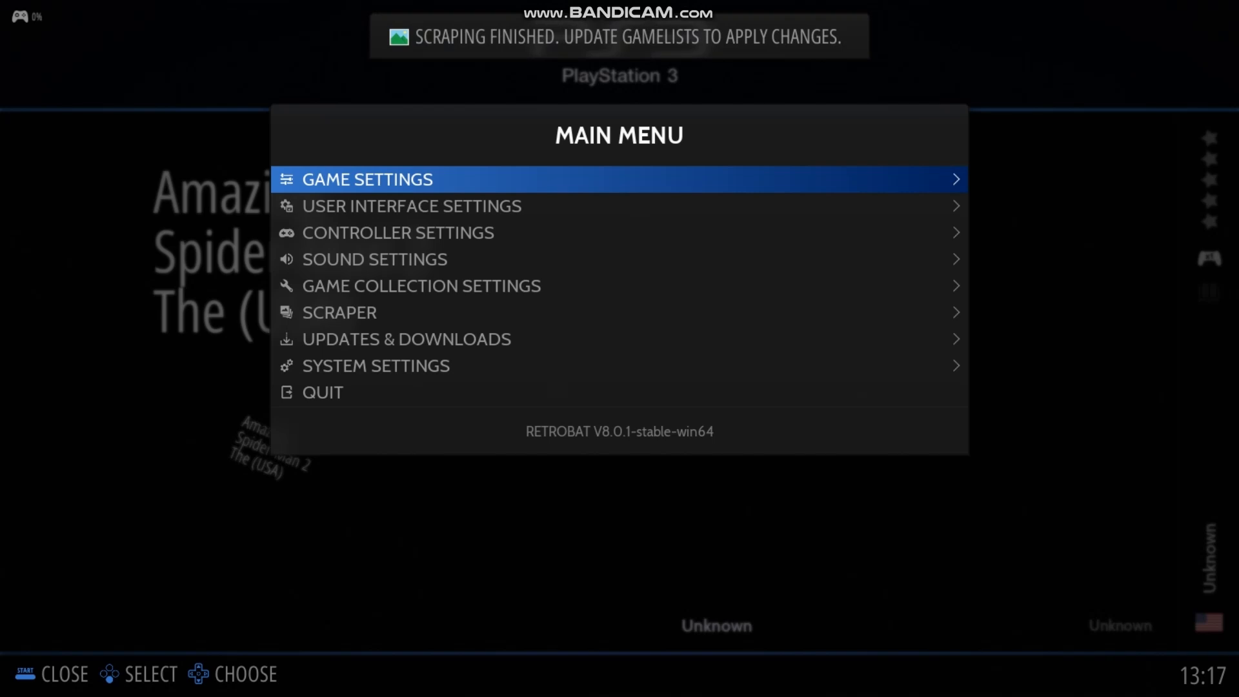
pyautogui.press('Return')
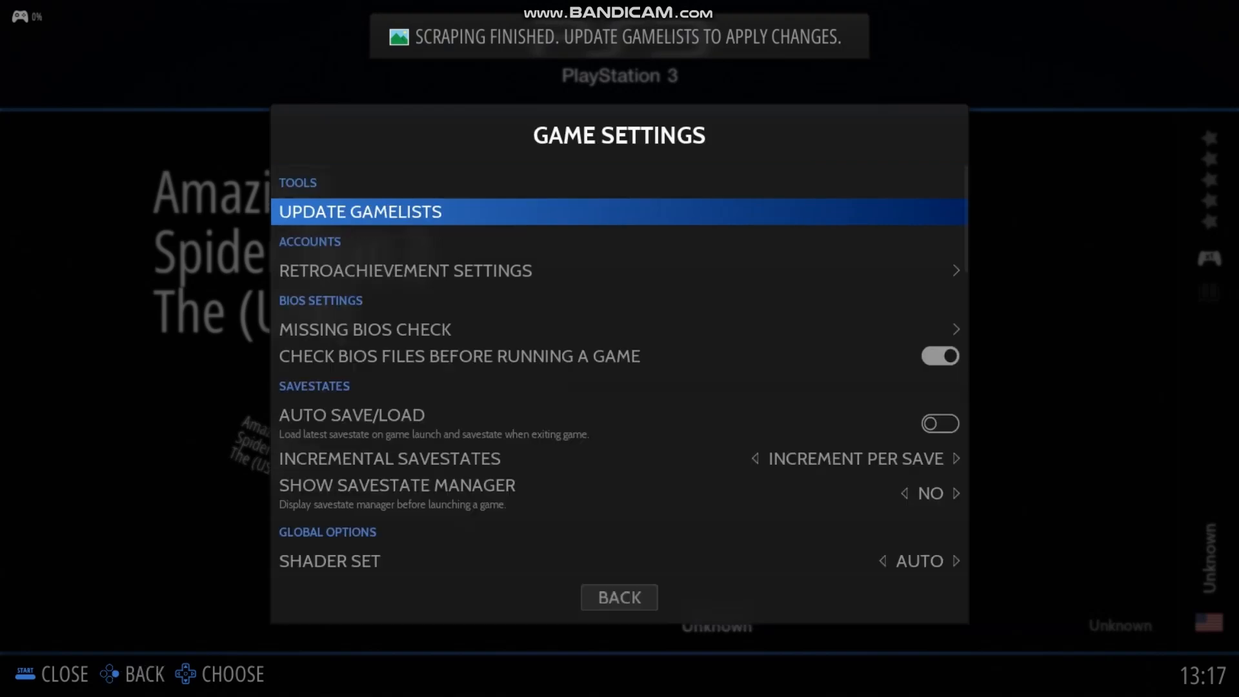
pyautogui.press('Return')
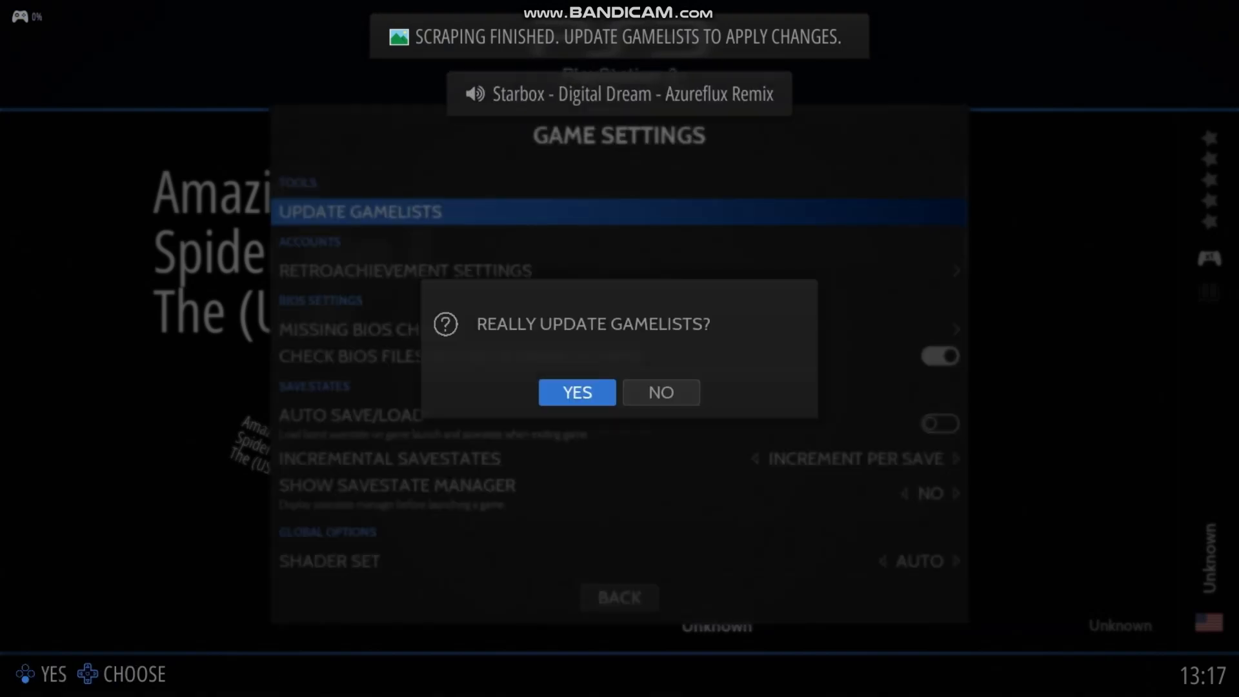
pyautogui.press('Return')
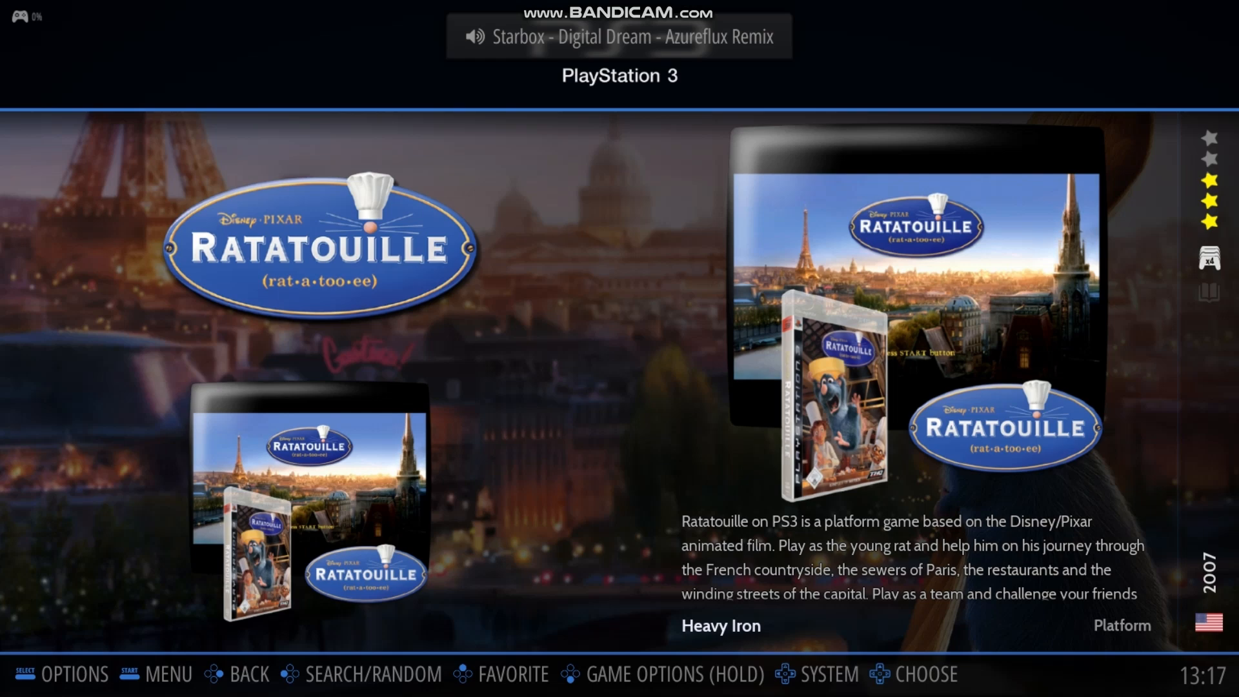
# Check the scraped artwork, videos and descriptions of the PlayStation 3 games
pyautogui.press('Up')
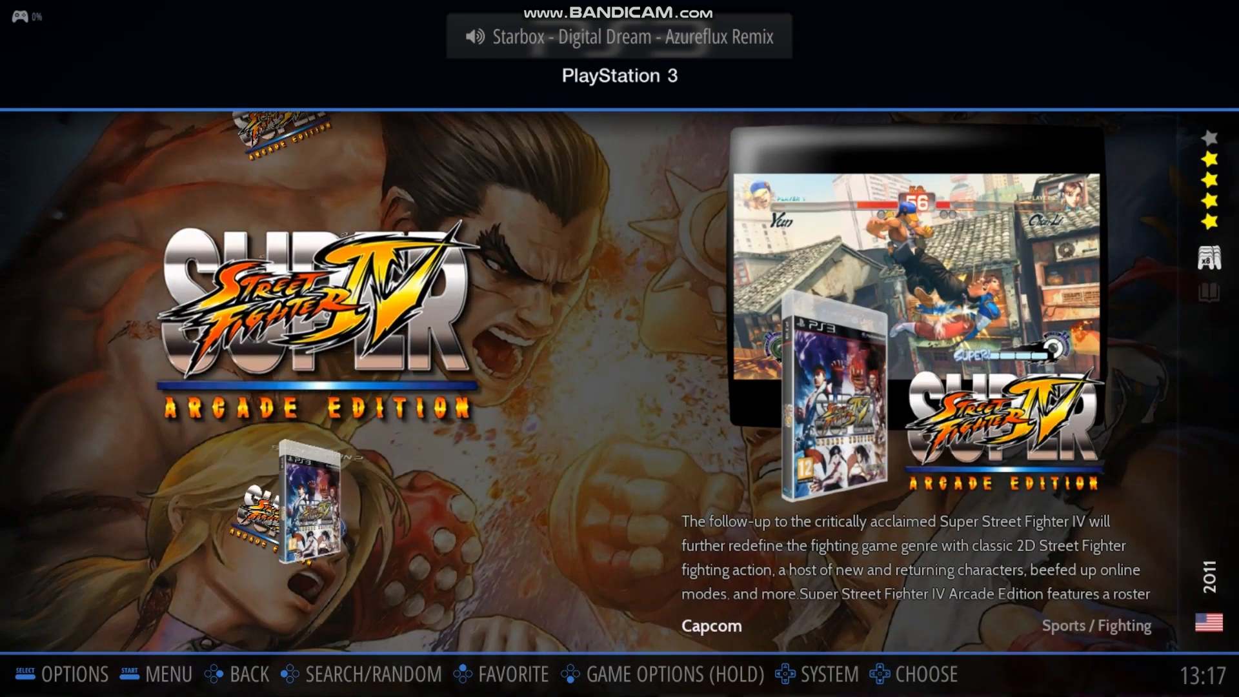
pyautogui.press('Up')
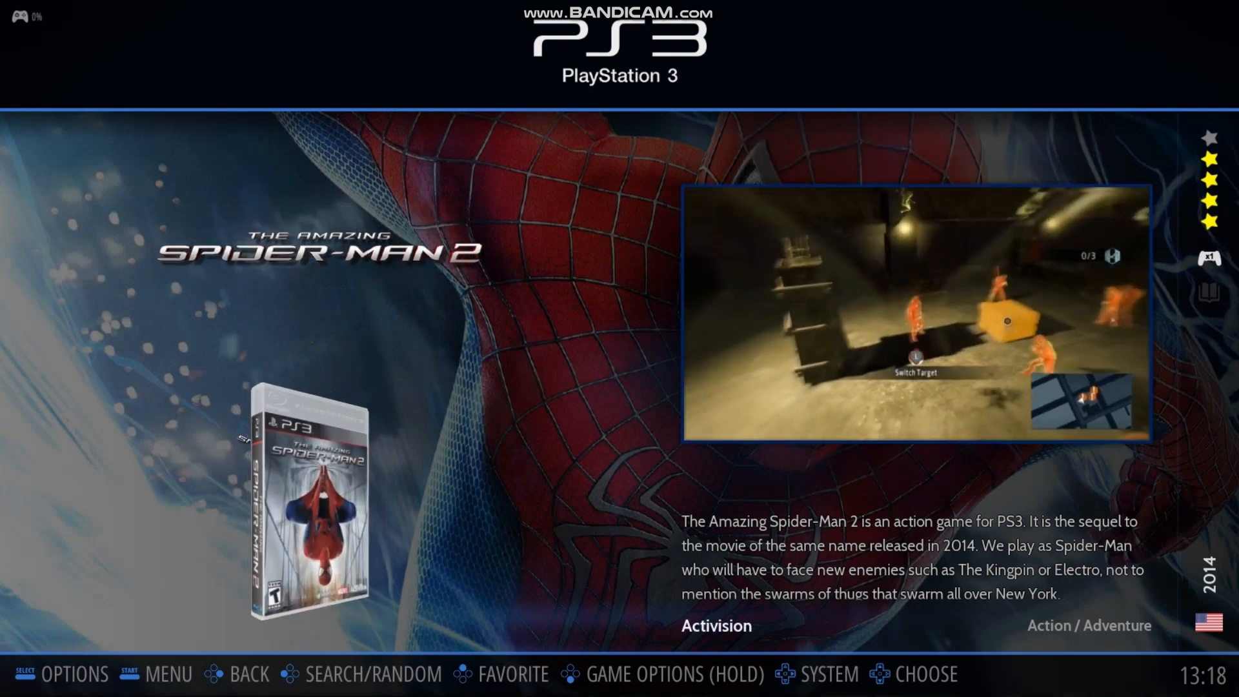
pyautogui.press('Up')
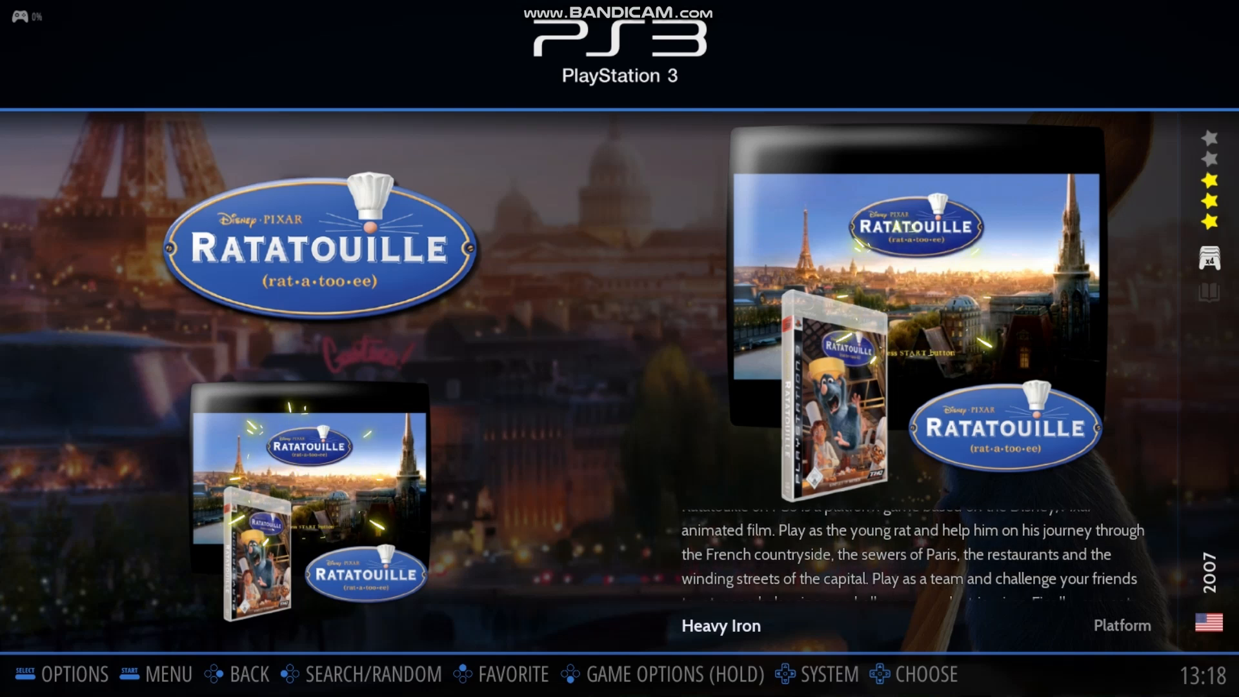
# Bring up RetroBat's quit option from the game list
pyautogui.press('Escape')
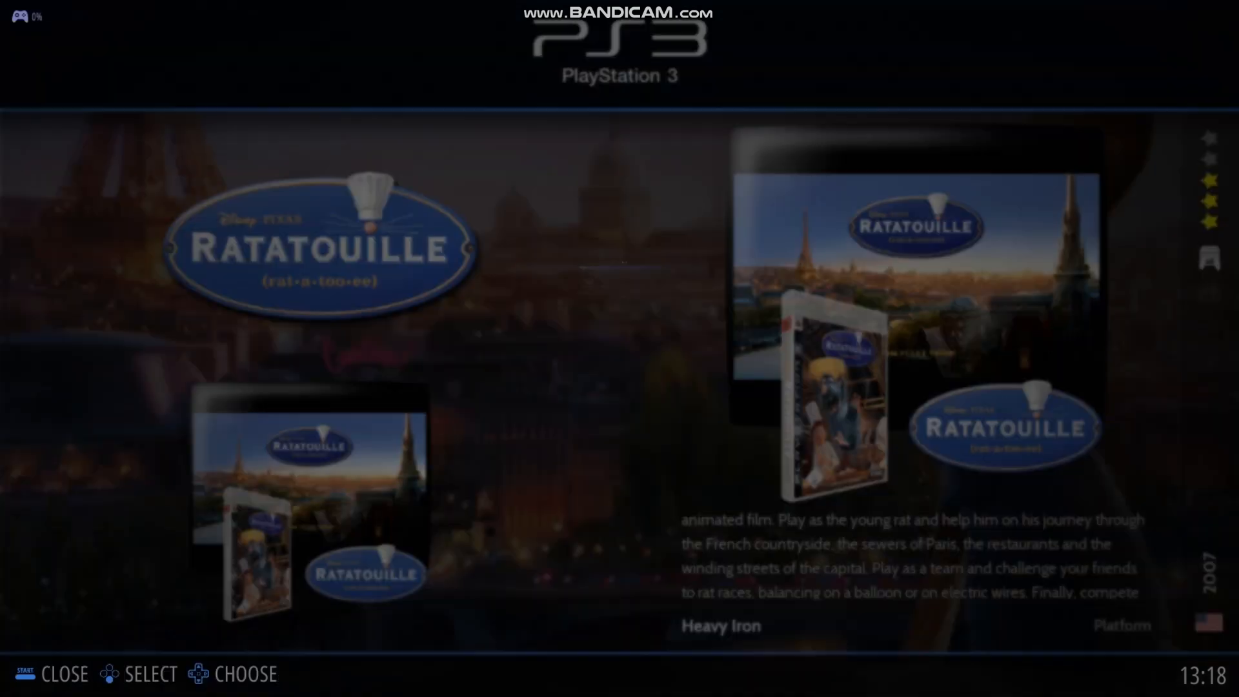
pyautogui.press('Up')
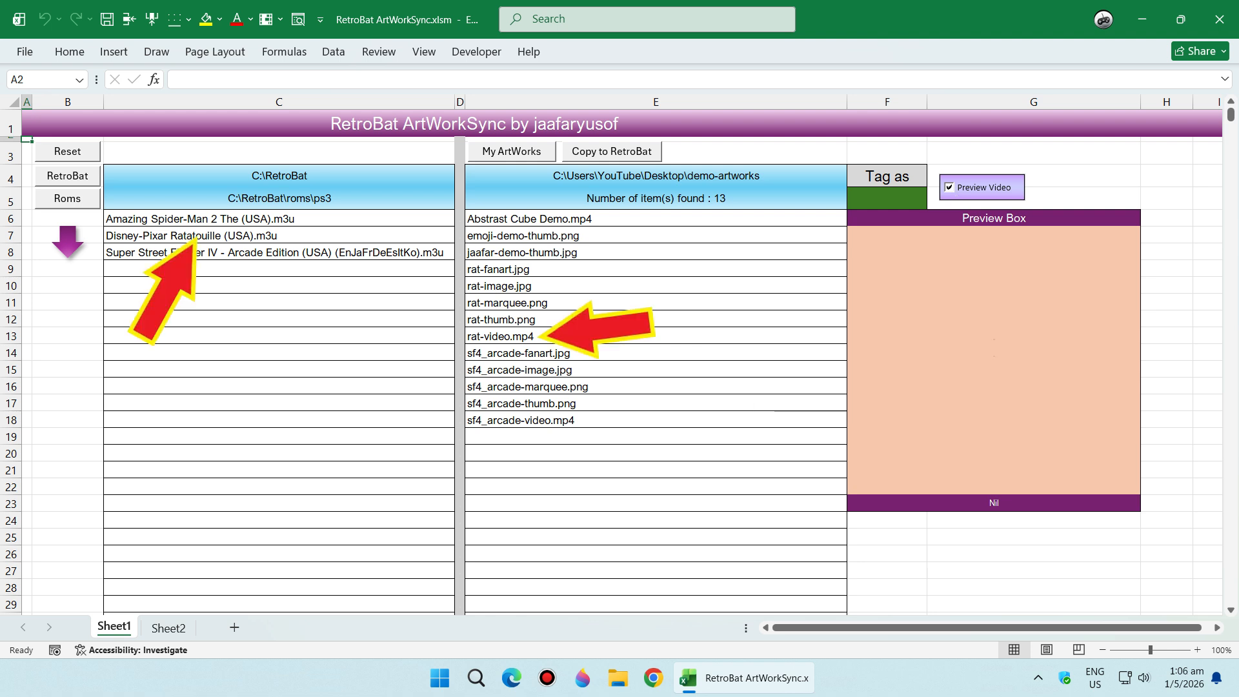
# Select the Ratatouille video file rat-video.mp4 in the artworks list of the RetroBat ArtWorkSync workbook in Excel
pyautogui.click(500, 336)
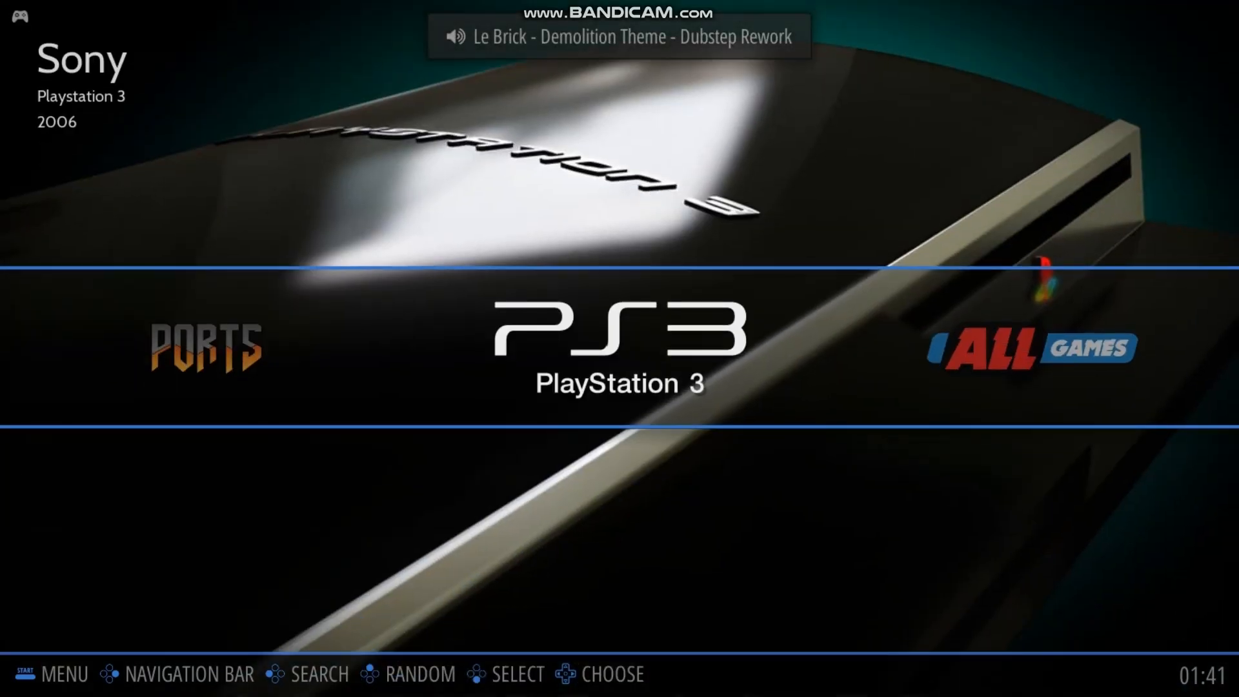
# Switch to RetroBat, open the PlayStation 3 game list and launch Ratatouille
pyautogui.press('Return')
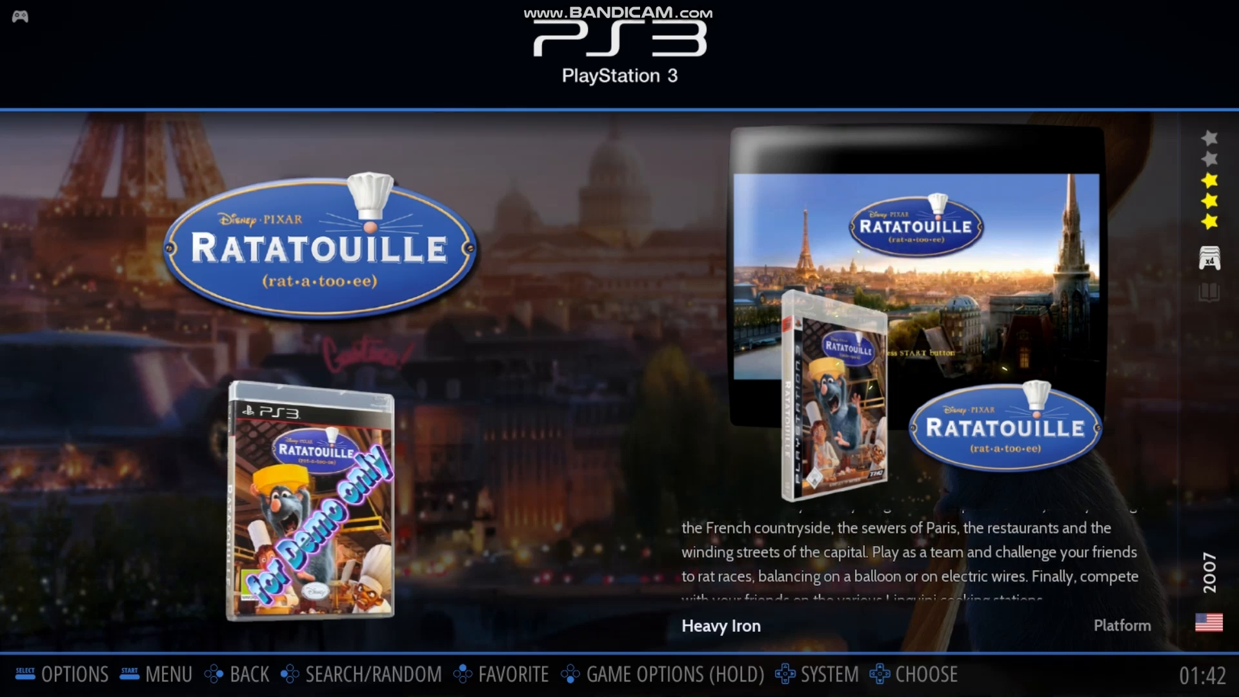
pyautogui.press('Return')
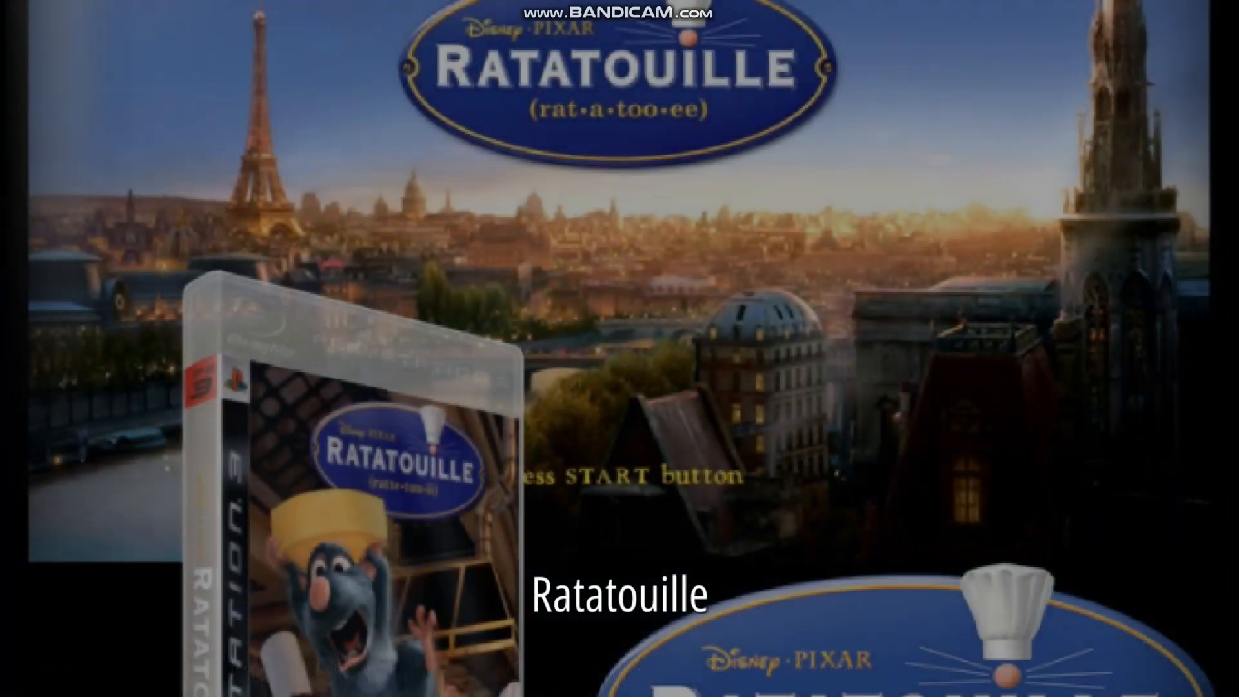